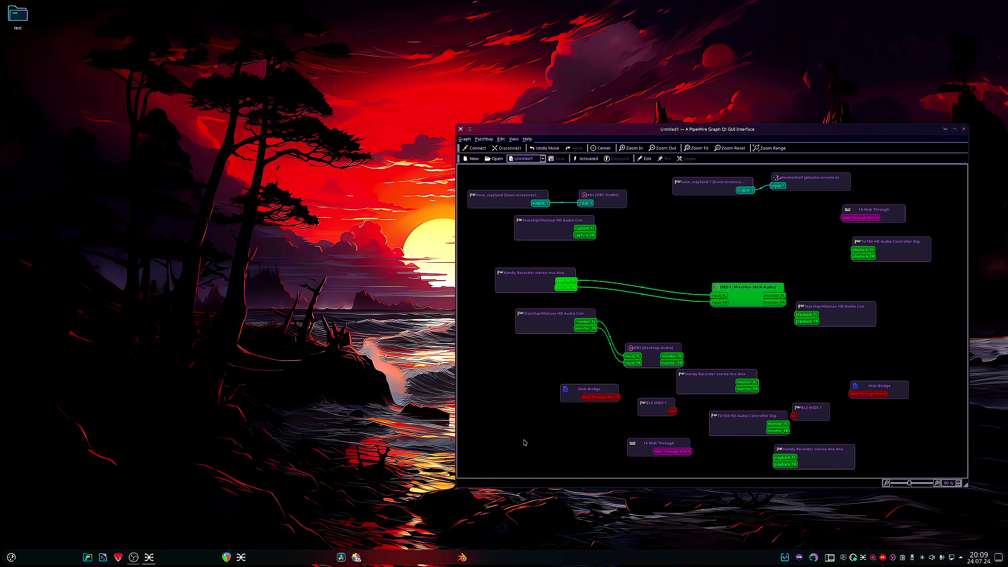
Launch REAPER and, in the PipeWire graph, spread out the OBS microphone, Handy Recorder capture and REAPER nodes so their connections are readable.
{"action": "left_click", "coordinate": [228, 557]}
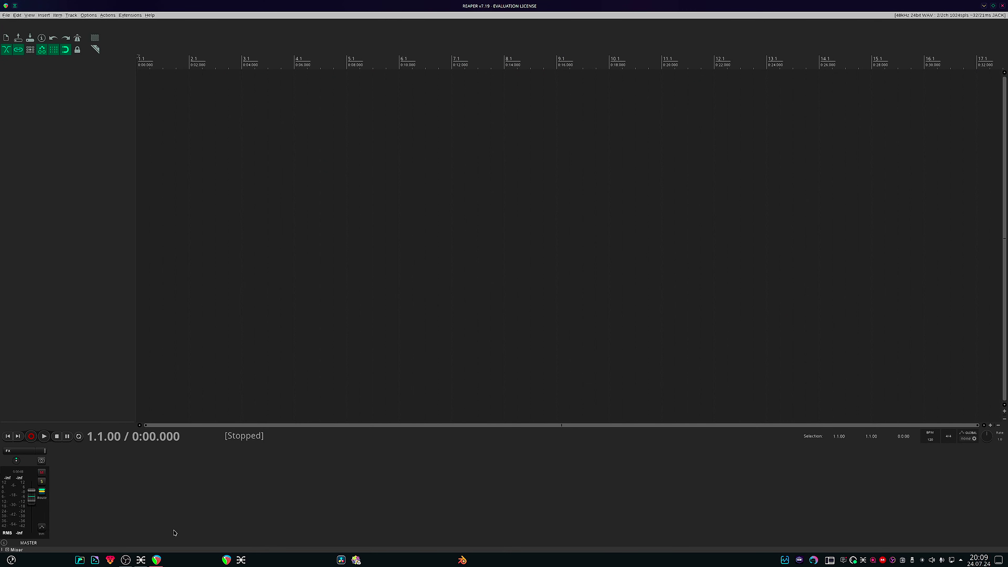
{"action": "left_click", "coordinate": [141, 560]}
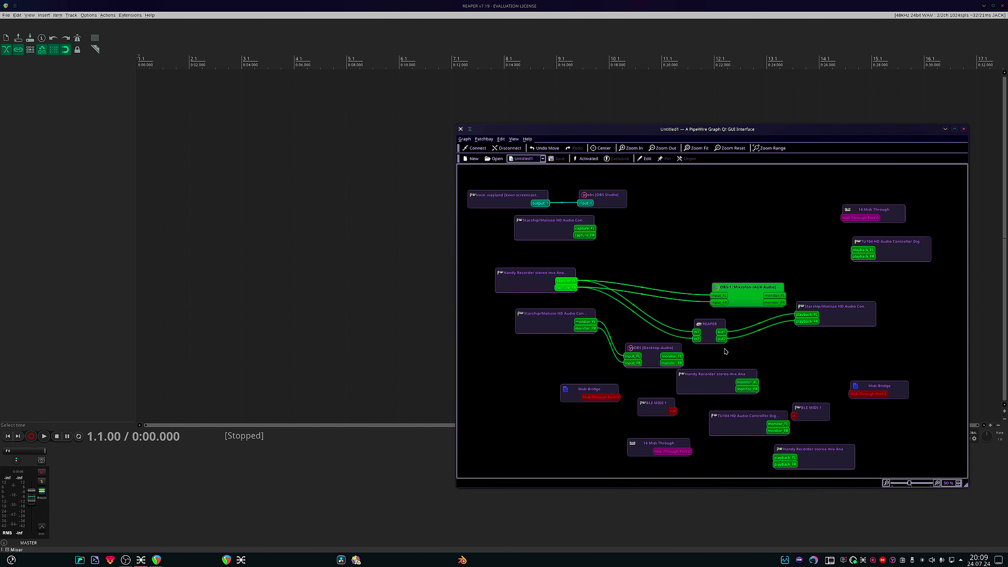
{"action": "left_click_drag", "start_coordinate": [746, 299], "coordinate": [705, 220]}
{"action": "left_click_drag", "start_coordinate": [531, 280], "coordinate": [524, 270]}
{"action": "left_click_drag", "start_coordinate": [704, 336], "coordinate": [698, 281]}
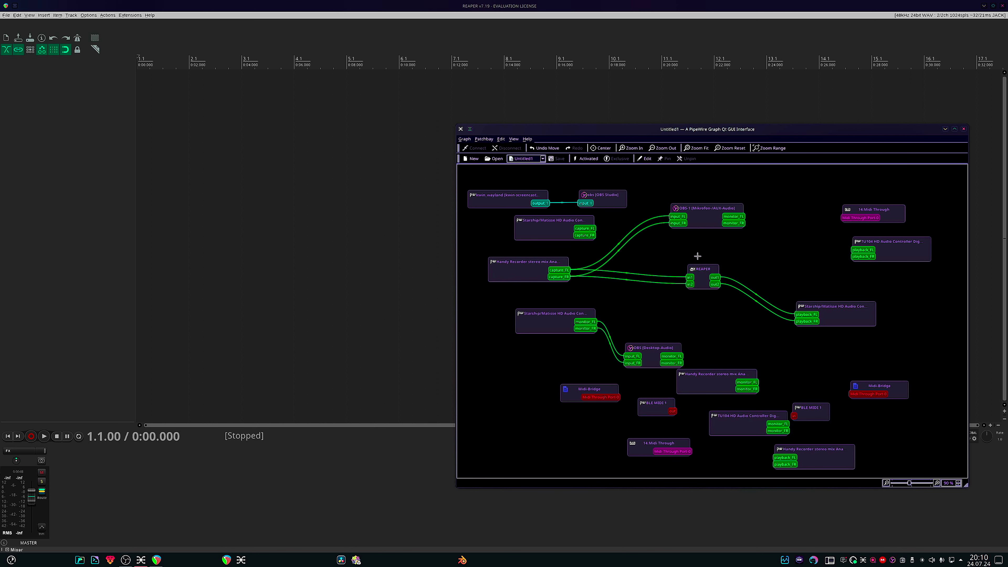
{"action": "mouse_move", "coordinate": [704, 274]}
{"action": "left_mouse_down"}
{"action": "mouse_move", "coordinate": [696, 289]}
{"action": "mouse_move", "coordinate": [763, 278]}
{"action": "mouse_move", "coordinate": [702, 278]}
{"action": "left_mouse_up"}
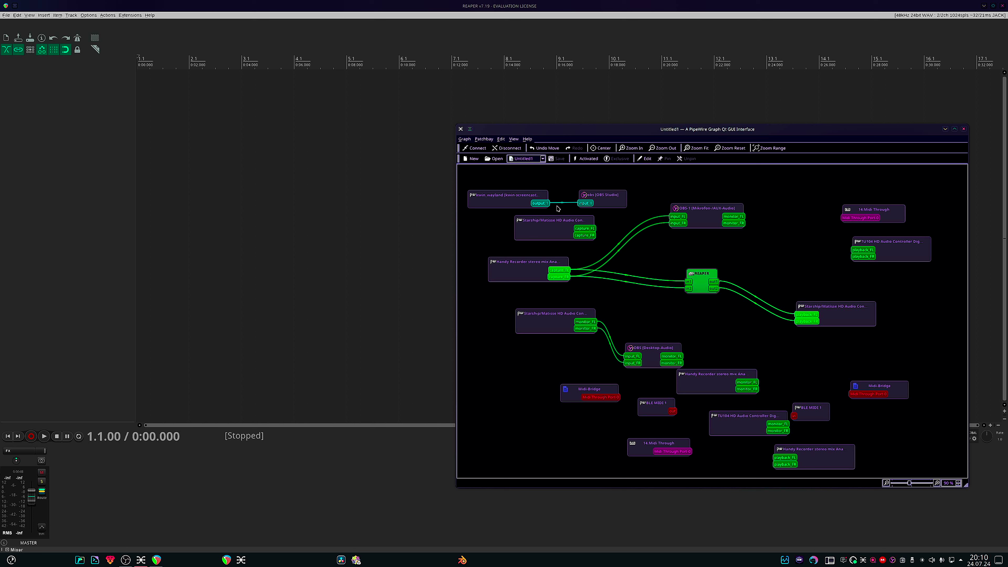
Switch to REAPER and open the audio device settings in its preferences.
{"action": "left_click", "coordinate": [89, 16]}
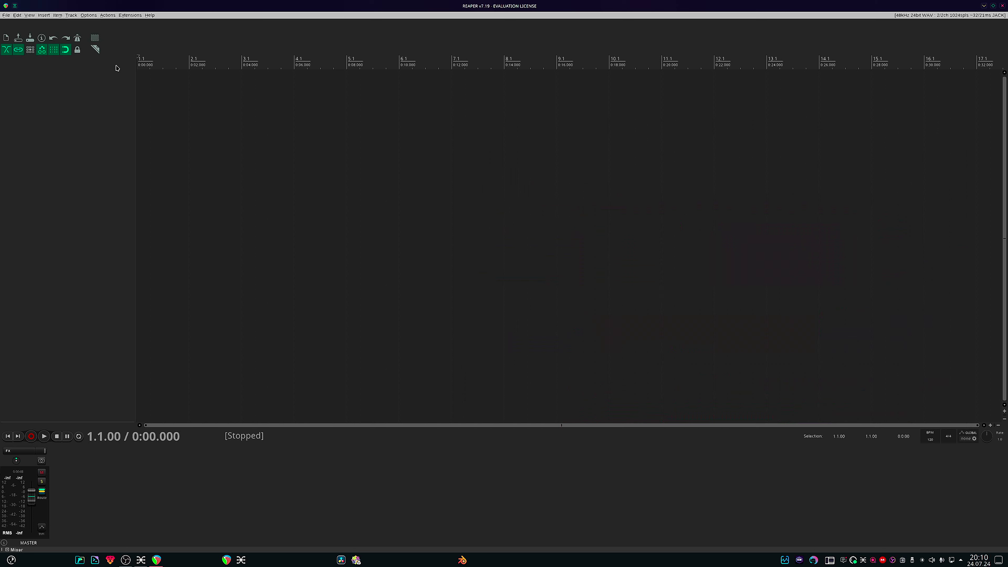
{"action": "left_click", "coordinate": [89, 16]}
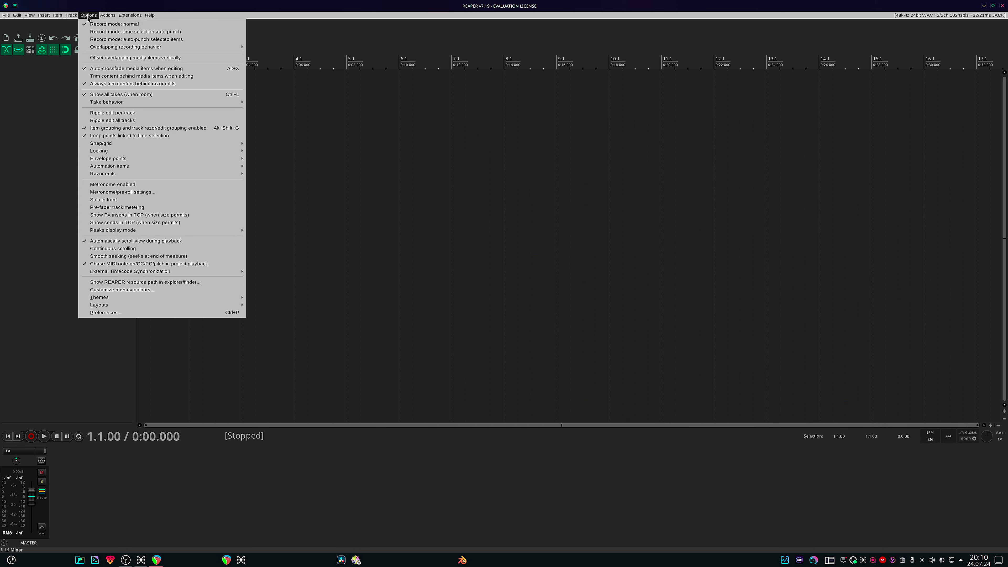
{"action": "left_click", "coordinate": [133, 313]}
{"action": "scroll", "coordinate": [461, 320], "scroll_direction": "up", "scroll_amount": 5}
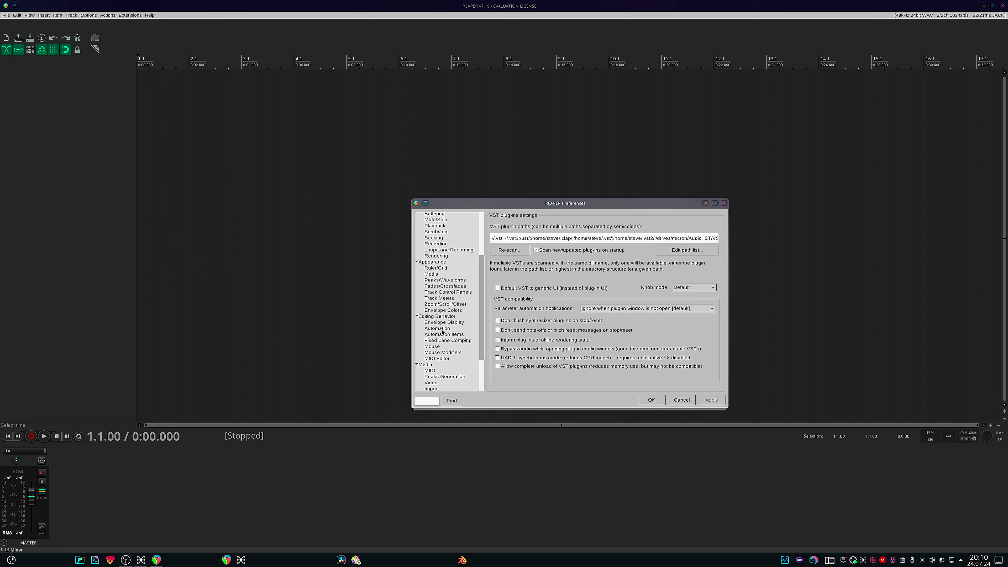
{"action": "left_click", "coordinate": [437, 274]}
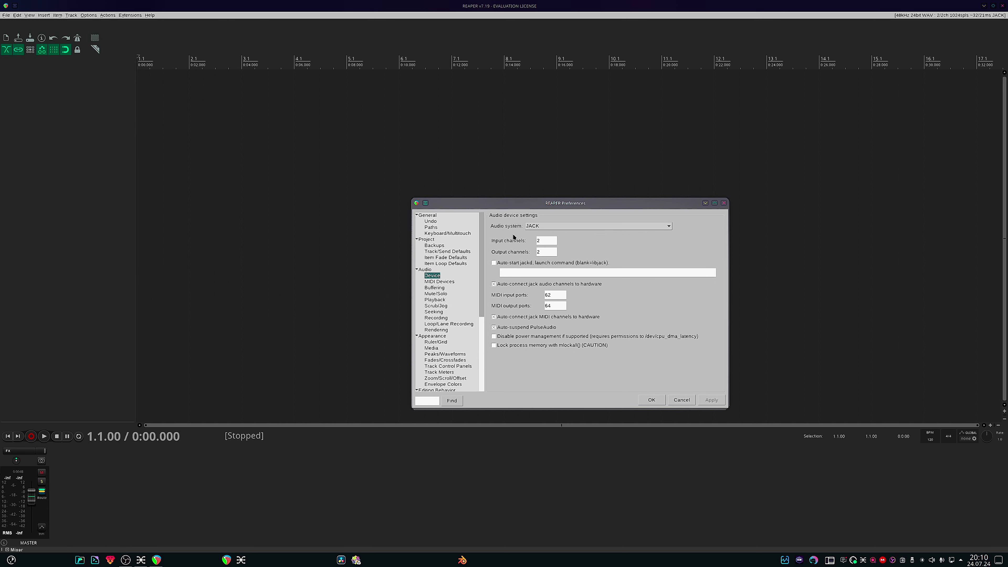
Set the JACK input channels and output channels to 4 each and apply the preferences.
{"action": "left_click", "coordinate": [628, 225]}
{"action": "left_click", "coordinate": [676, 248]}
{"action": "left_click", "coordinate": [546, 243]}
{"action": "key", "text": "BackSpace"}
{"action": "key", "text": "Tab"}
{"action": "type", "text": "4"}
{"action": "left_click", "coordinate": [718, 400]}
{"action": "left_click", "coordinate": [651, 400]}
In the PipeWire graph, shift the REAPER node and place the Handy Recorder playback node below the Starship/Matisse playback node, closing the graph at the end.
{"action": "left_click", "coordinate": [141, 560]}
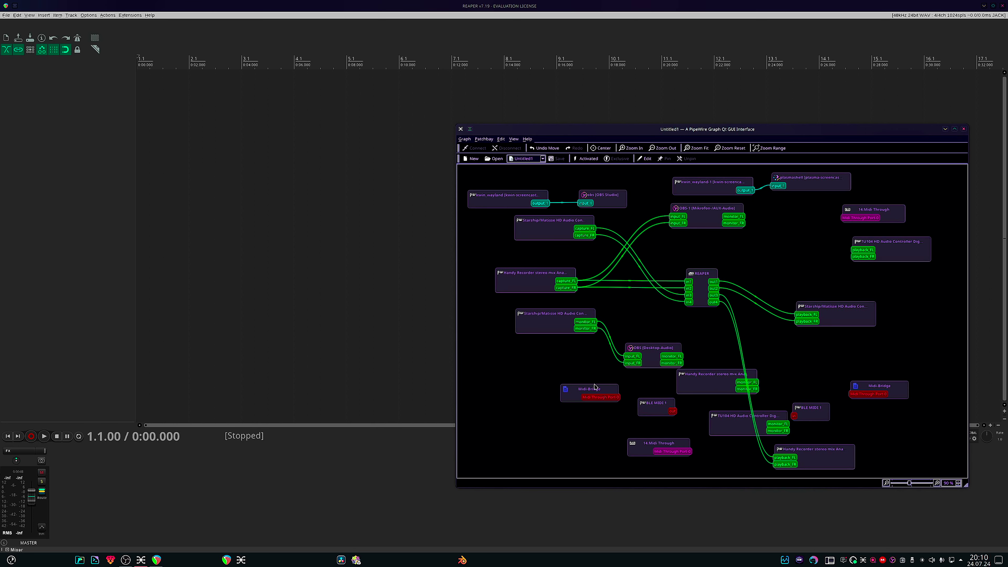
{"action": "left_click_drag", "start_coordinate": [701, 276], "coordinate": [725, 270]}
{"action": "left_click_drag", "start_coordinate": [814, 450], "coordinate": [836, 299]}
{"action": "left_click_drag", "start_coordinate": [709, 285], "coordinate": [714, 286]}
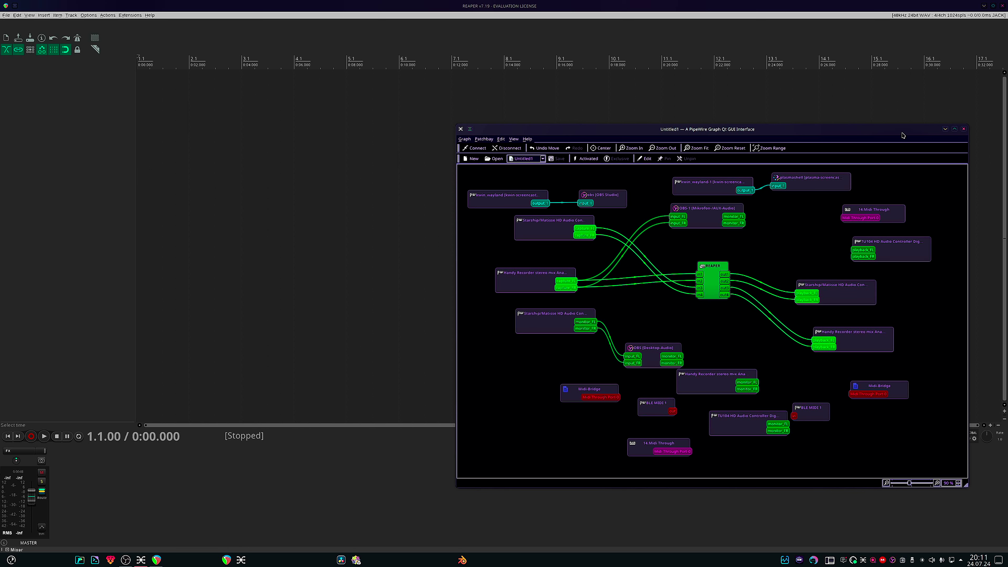
{"action": "left_click", "coordinate": [963, 129]}
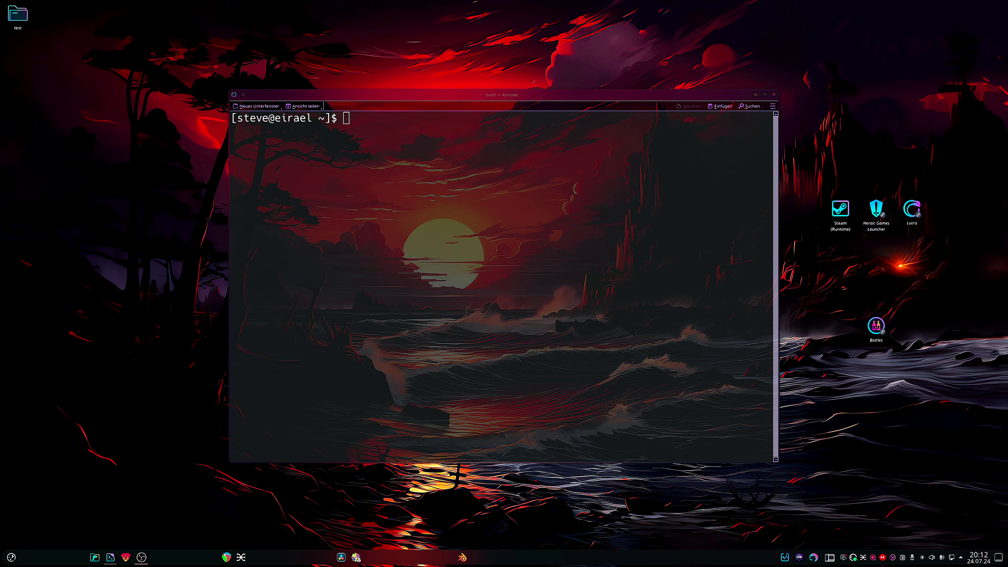
Enlarge the terminal text and start REAPER with the command PIPEWIRE_LATENCY=256/96000 reaper.
{"action": "left_click", "coordinate": [367, 133]}
{"action": "key", "text": "ctrl+plus"}
{"action": "key", "text": "ctrl+plus"}
{"action": "type", "text": "P"}
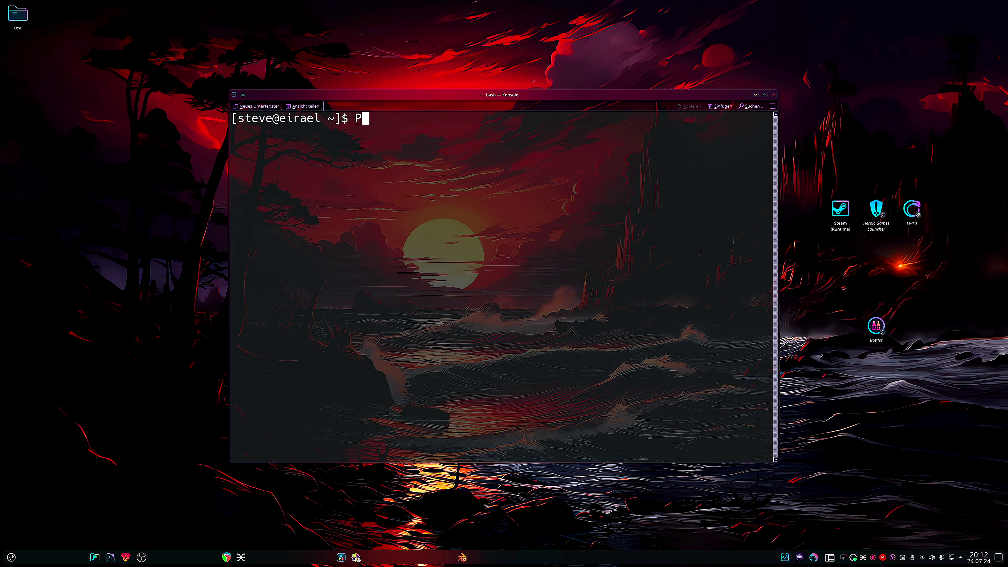
{"action": "type", "text": "IPEWIRE_LAT"}
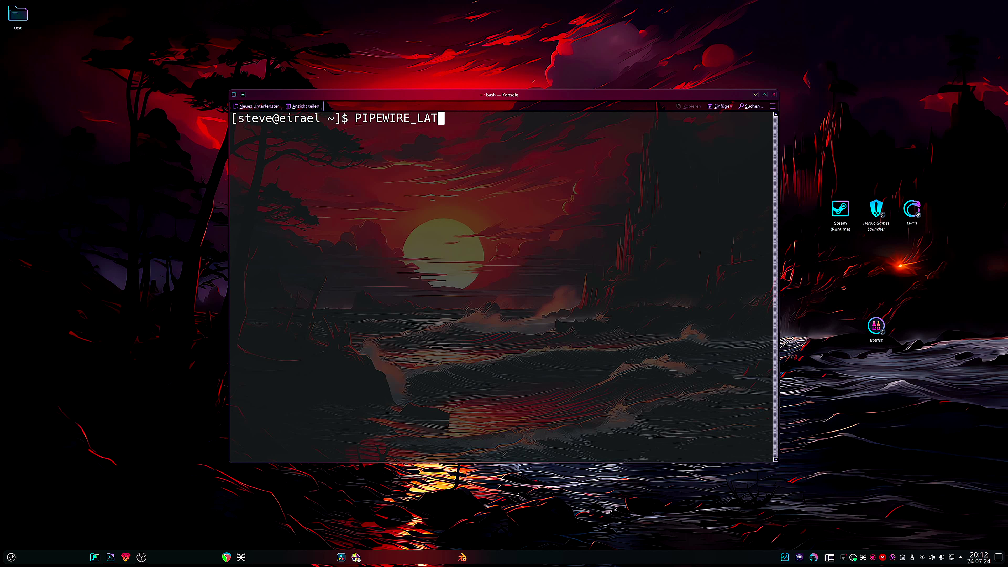
{"action": "type", "text": "ENCY=256/9600"}
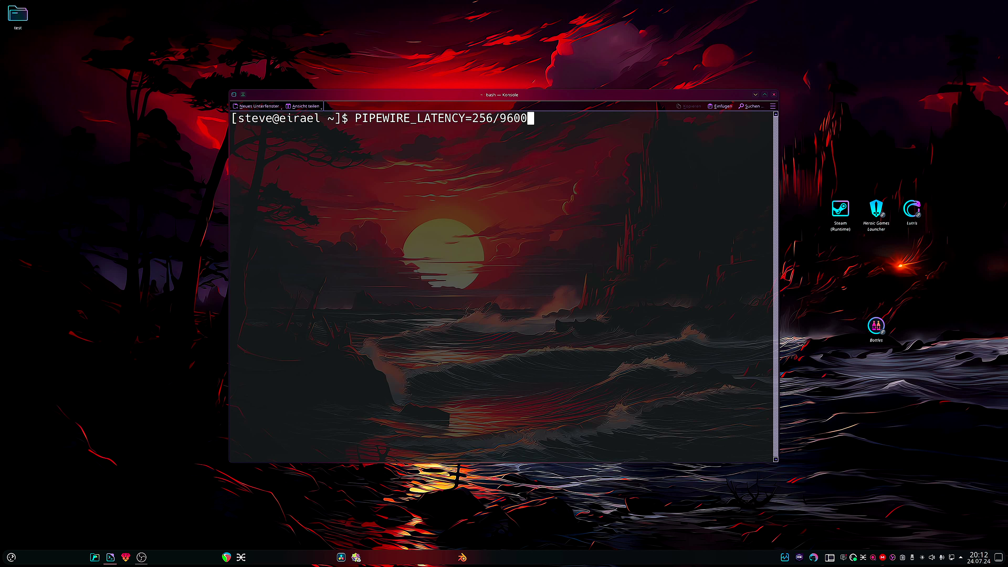
{"action": "type", "text": "0 reaper"}
{"action": "key", "text": "Return"}
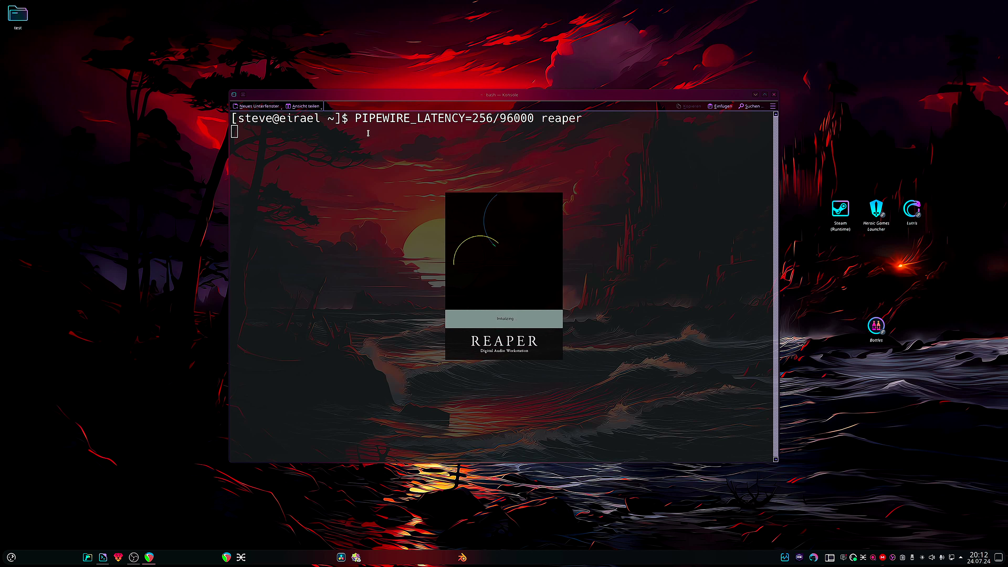